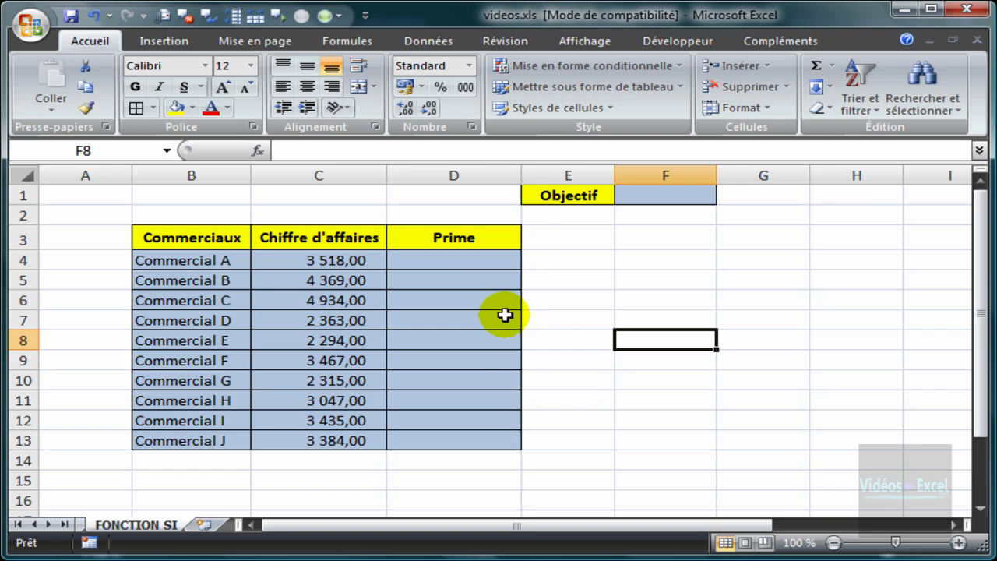
Step: Examine the Chiffre d'affaires and Prime columns of the Commerciaux table and the Objectif cell F1
left_click(483, 281)
left_click(462, 376)
left_click(349, 396)
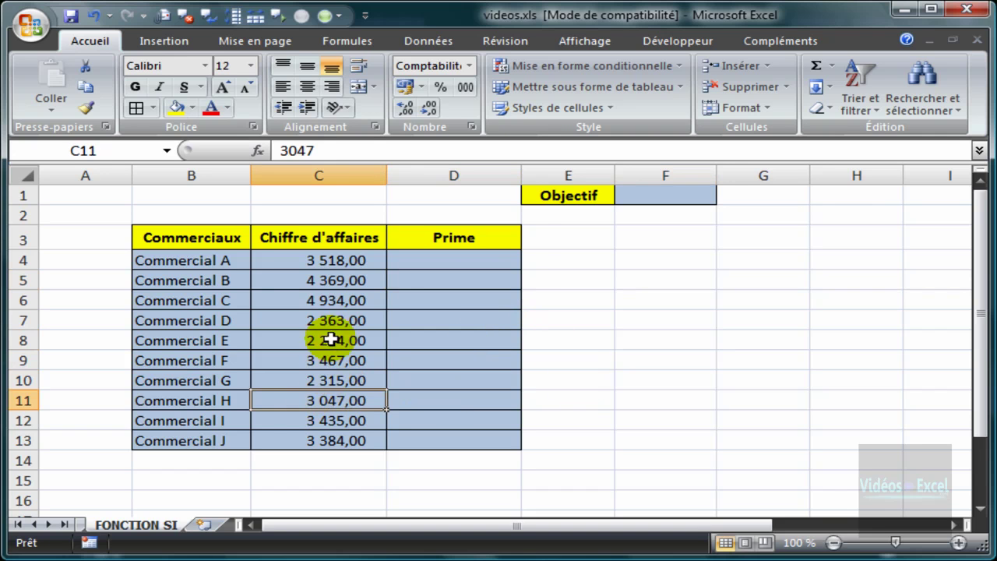
left_click(331, 320)
left_click(335, 260)
left_click(462, 262)
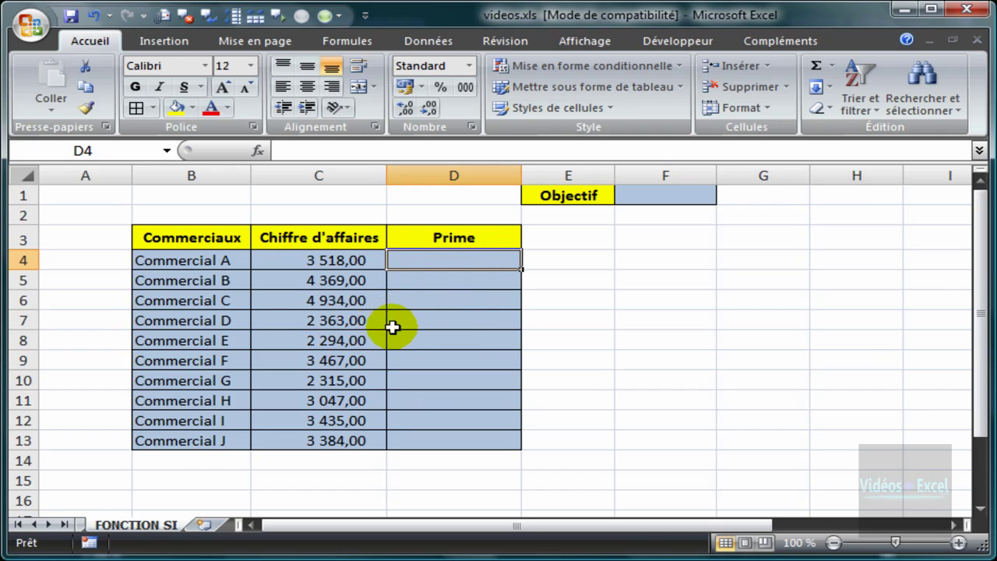
left_click(454, 361)
left_click(439, 302)
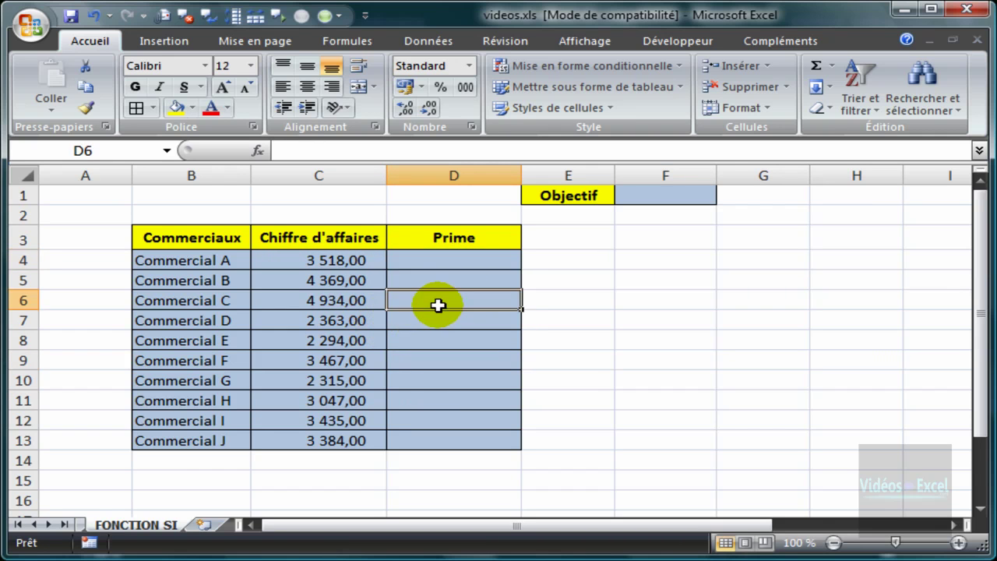
left_click(445, 263)
left_click(459, 324)
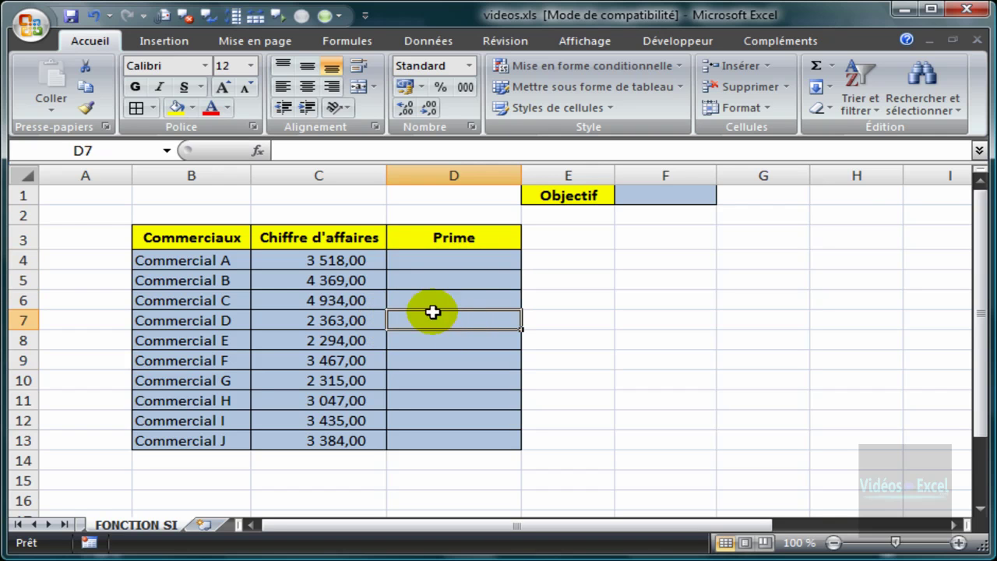
left_click(423, 262)
left_click(444, 323)
left_click(457, 362)
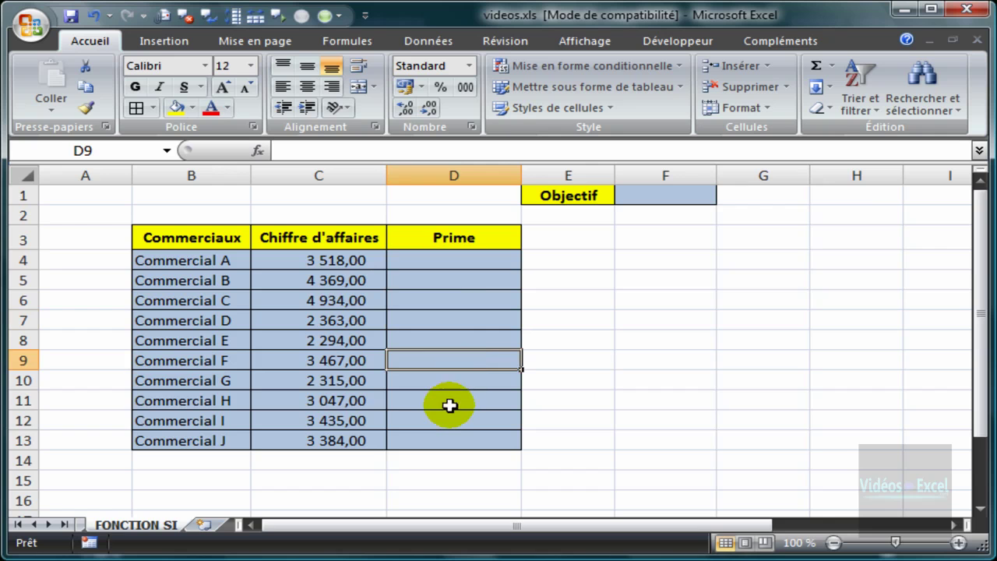
left_click(343, 264)
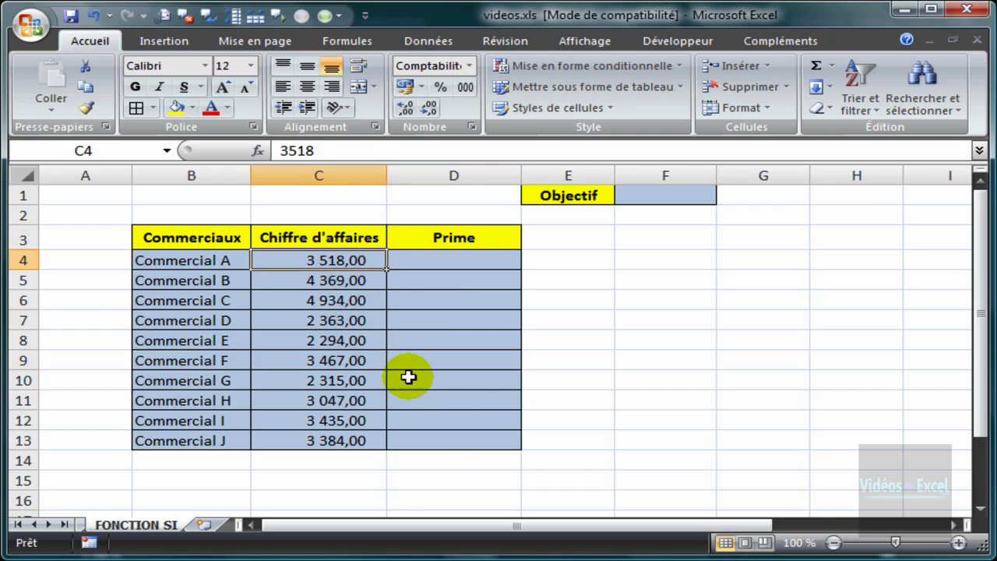
left_click(650, 198)
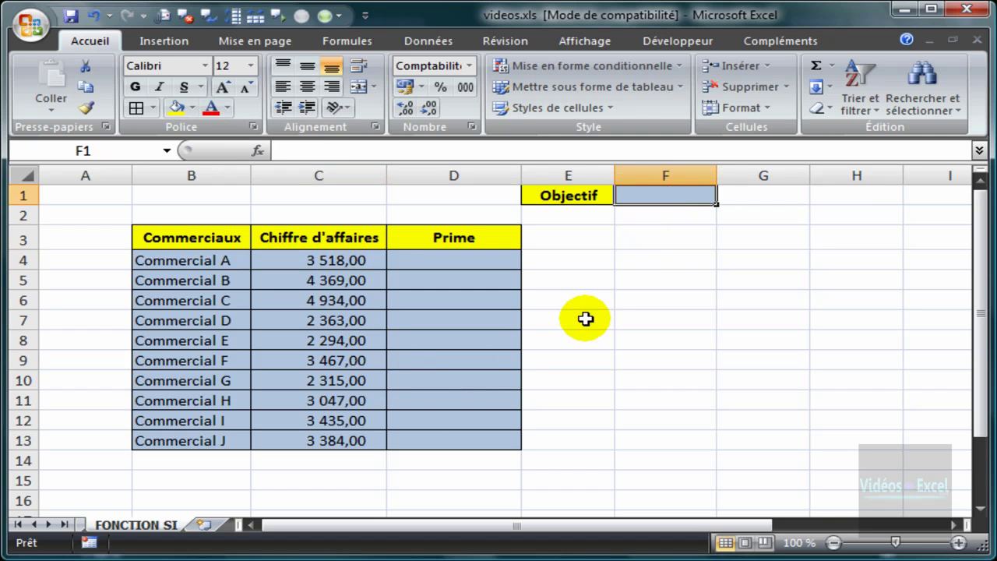
left_click(463, 264)
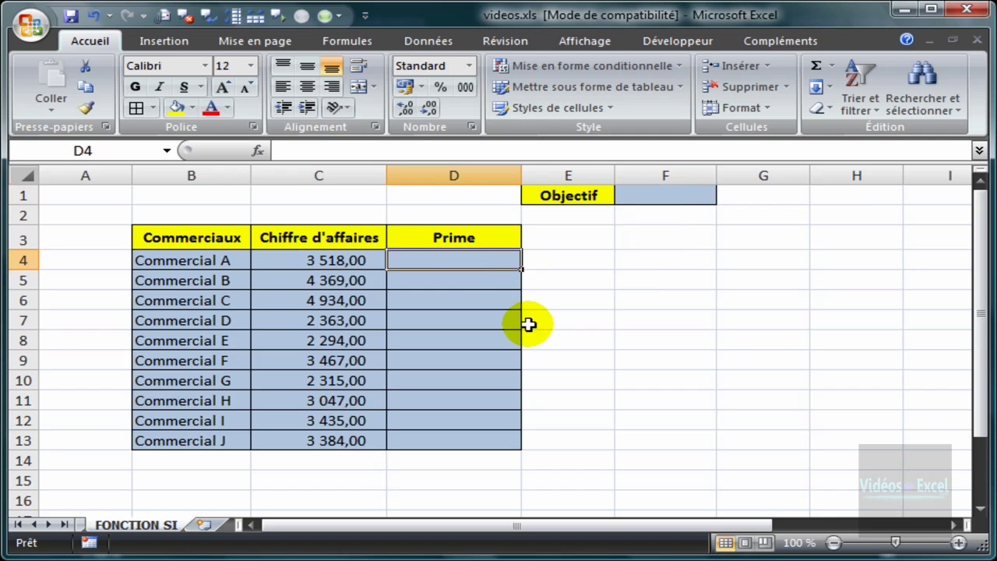
left_click(666, 196)
Step: Enter the formula =SI(C4>=F1;"Prime accordée";"Pas de prime") in D4, the Prime cell for Commercial A
left_click(452, 262)
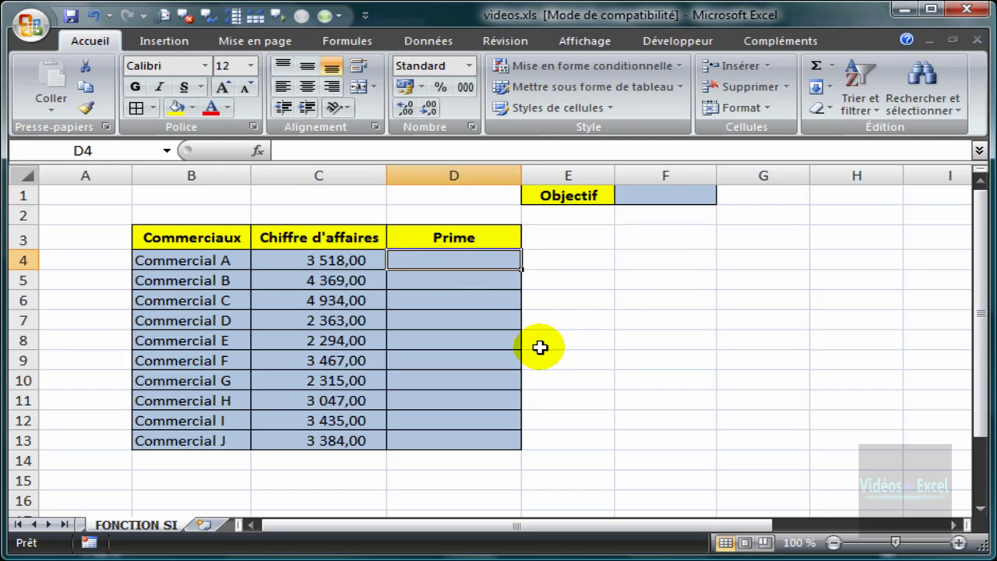
type("=si(")
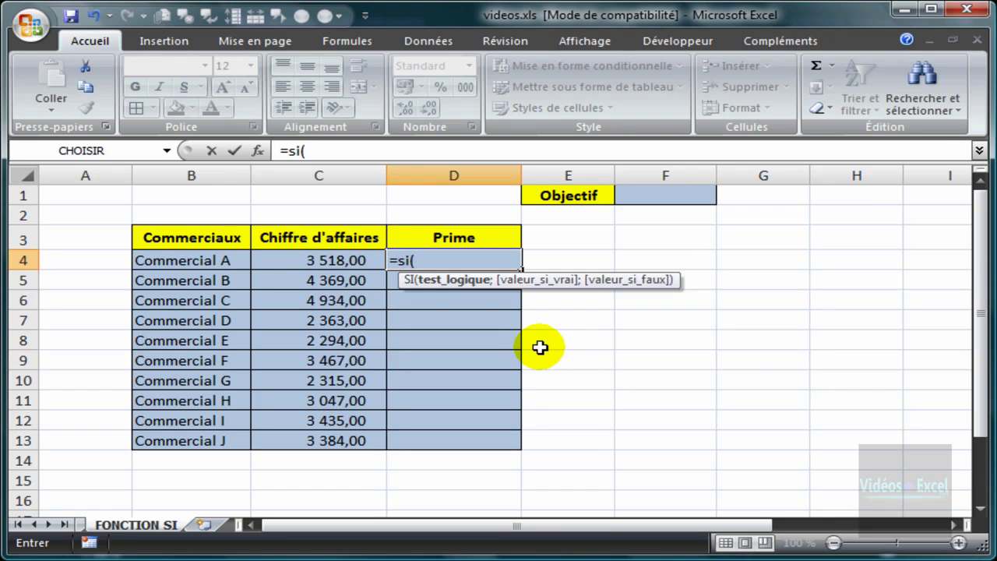
key("BackSpace")
key("Tab")
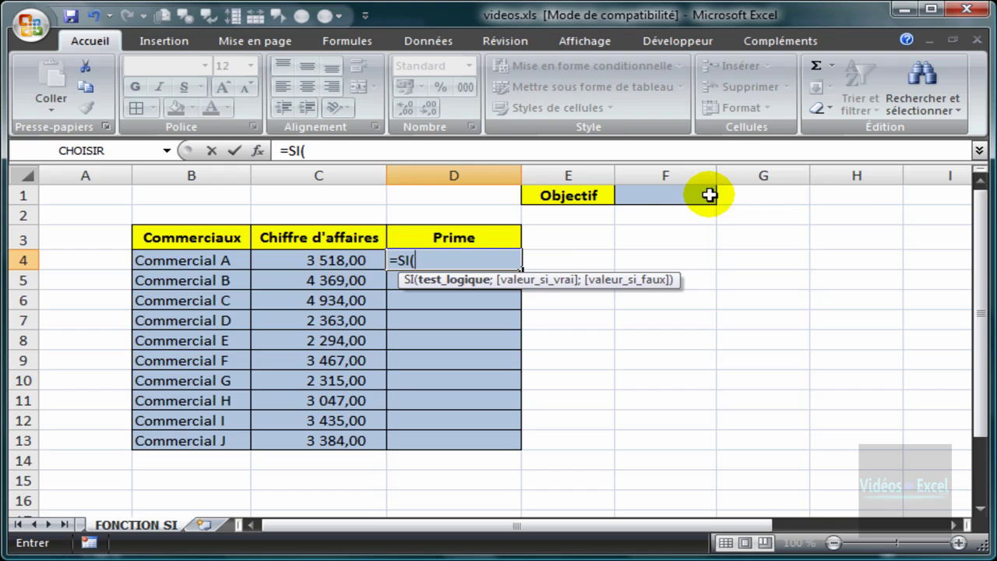
left_click(327, 260)
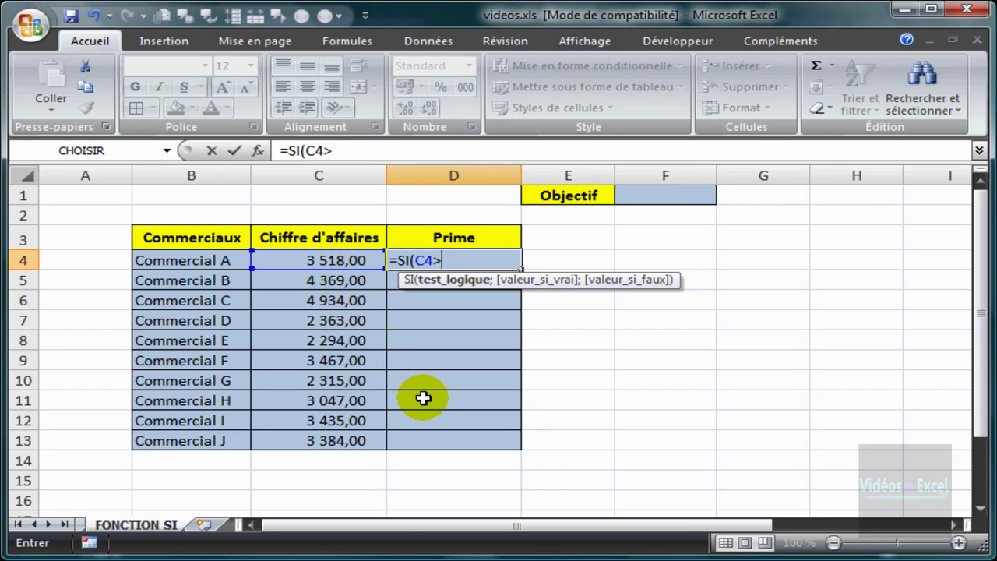
left_click(671, 195)
type(";")
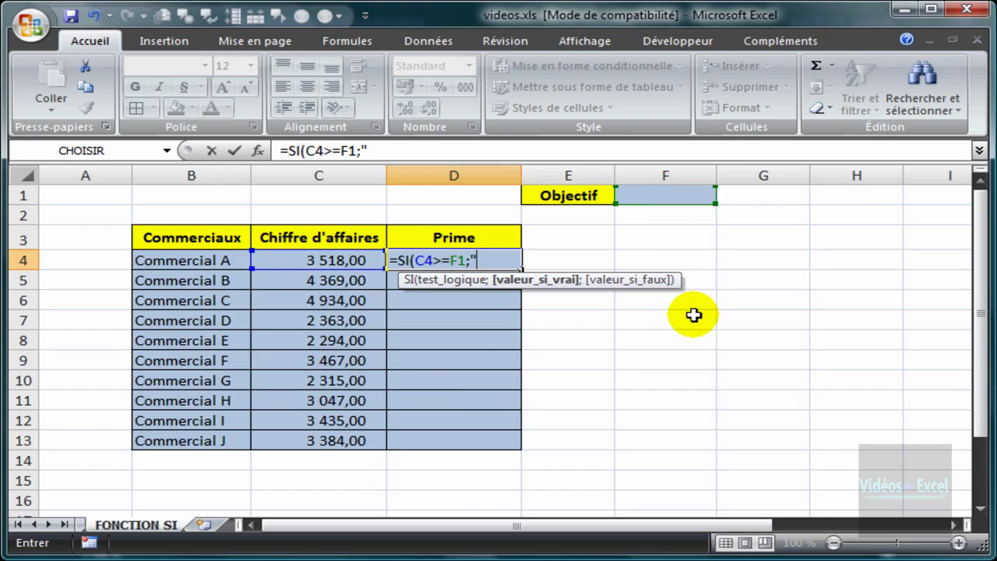
type("\"Prime")
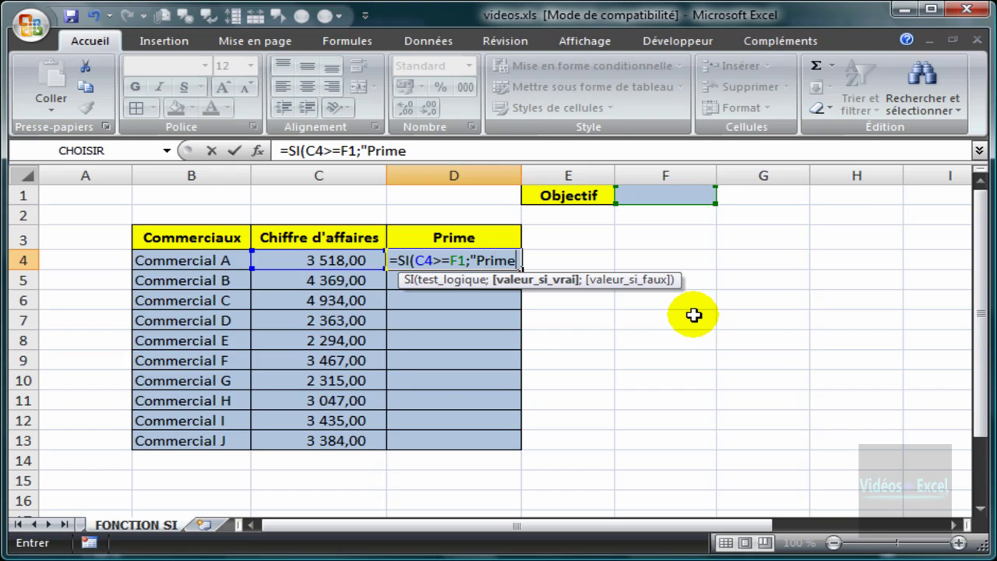
type(" accordée")
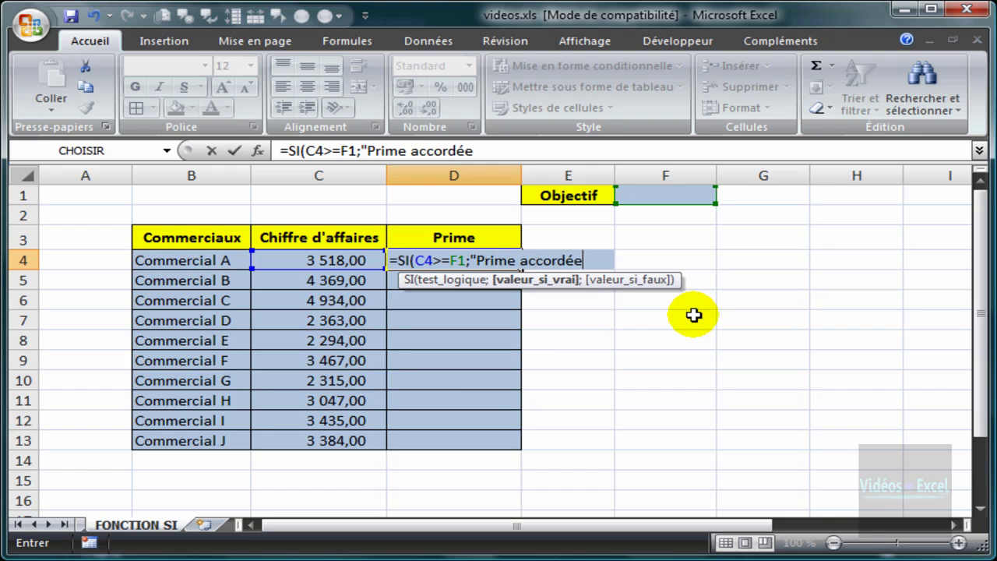
type("\";")
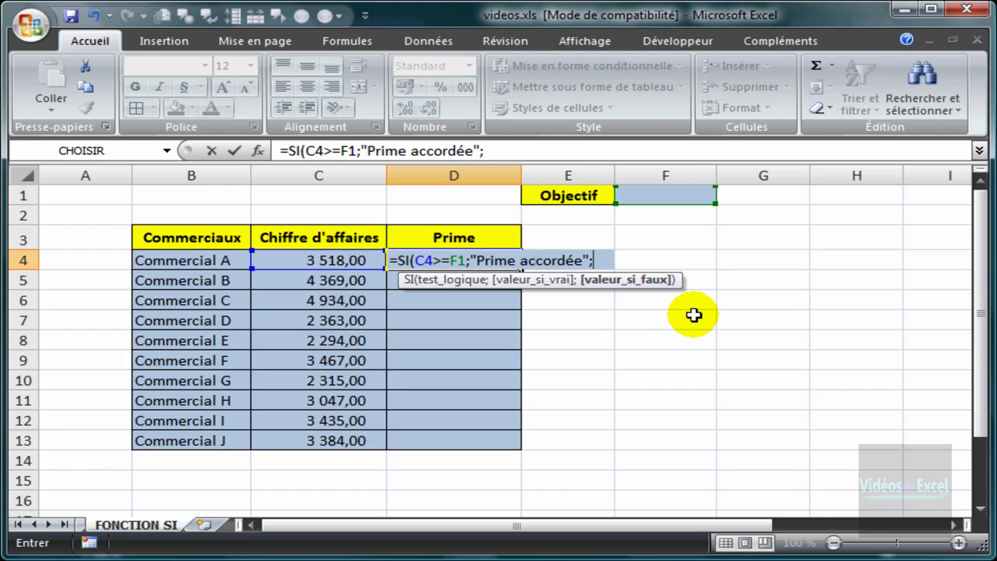
type("\"Pas de prime")
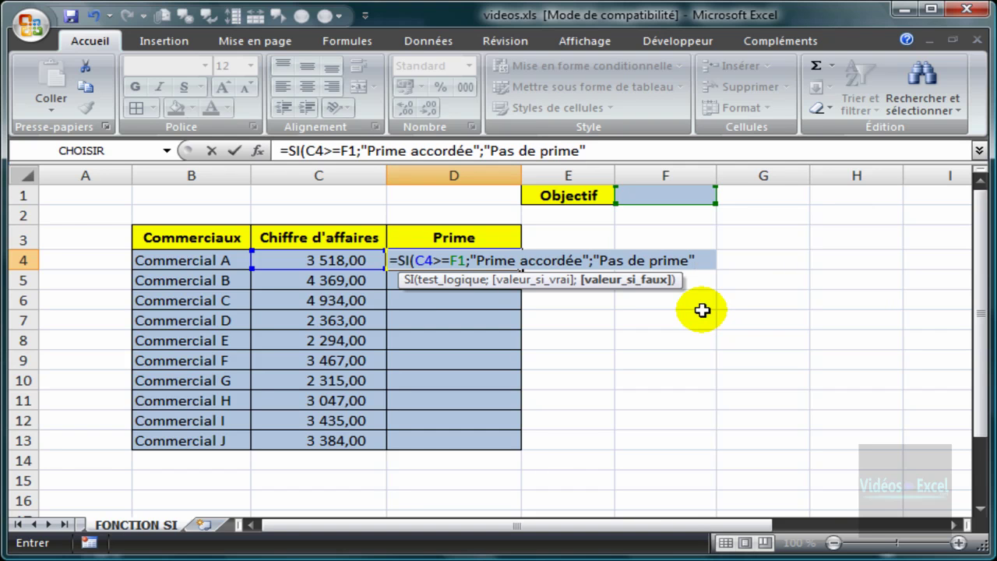
key("ctrl+Return")
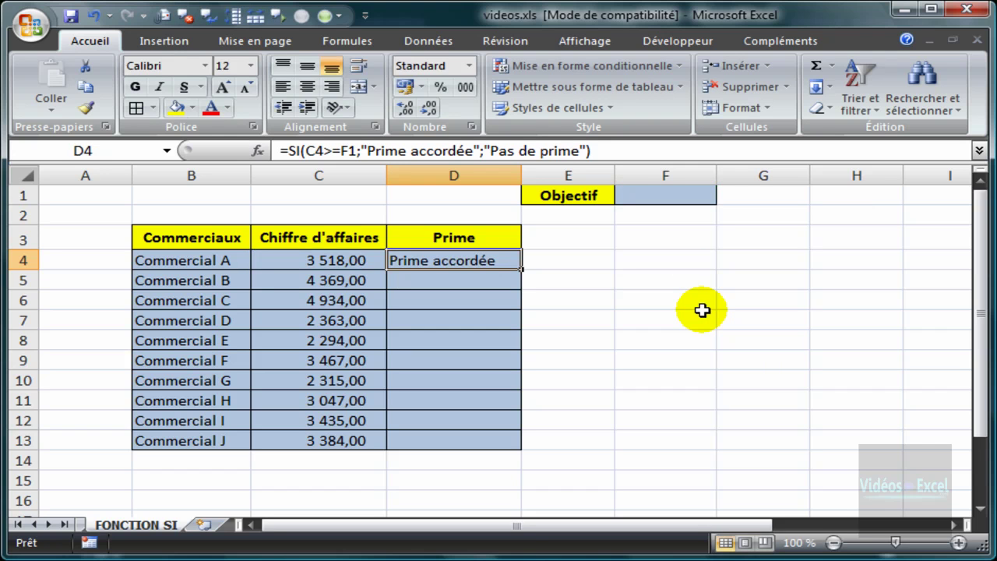
Step: Set the Objectif in F1 to 4000 and check Commercial A's Prime result against the turnover in C4
left_click(674, 196)
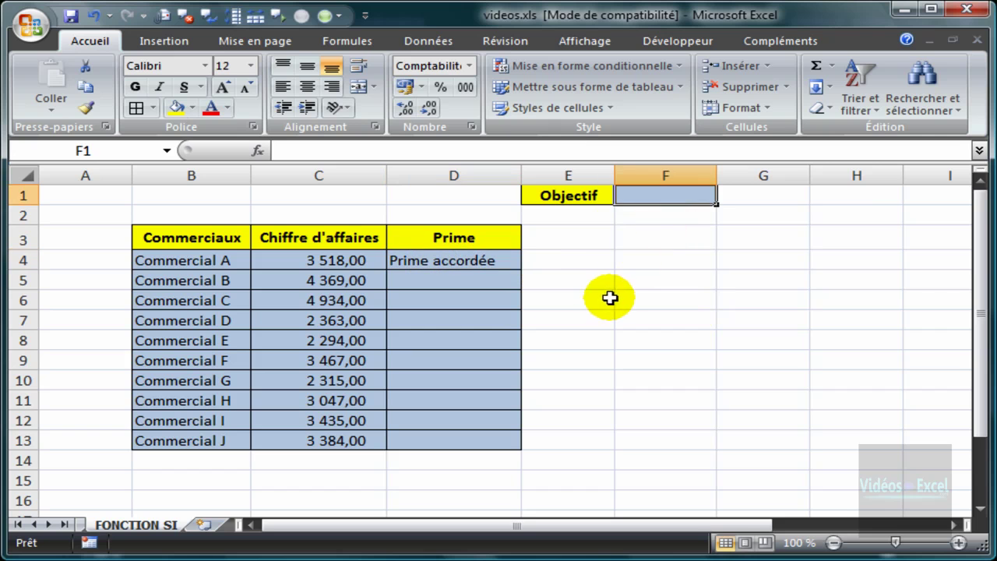
type("4000")
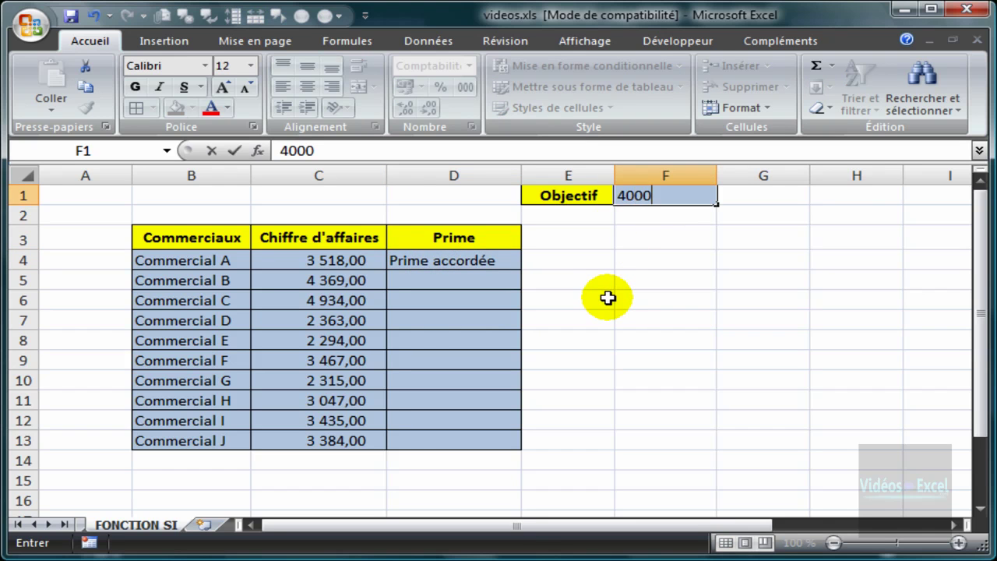
key("Return")
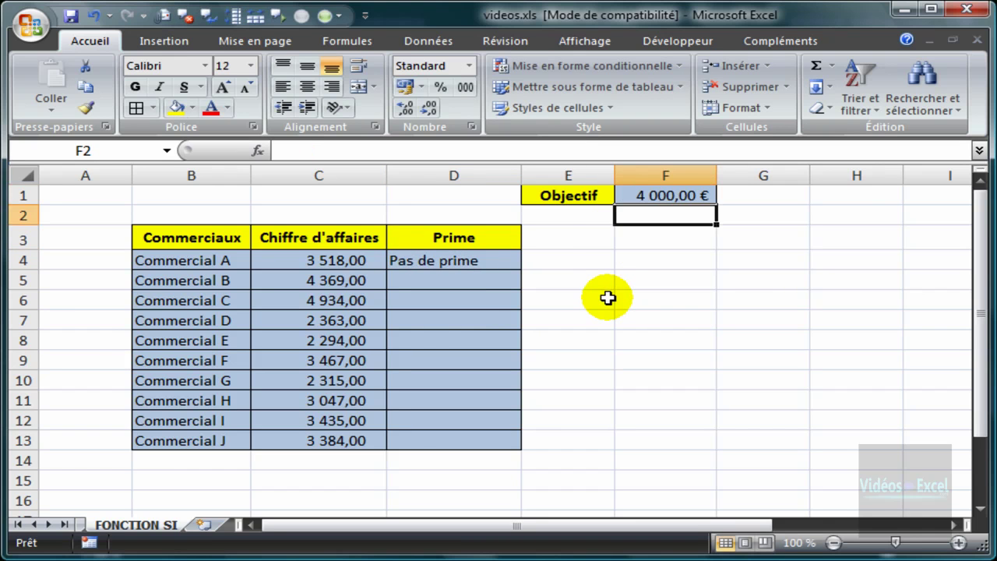
left_click(445, 259)
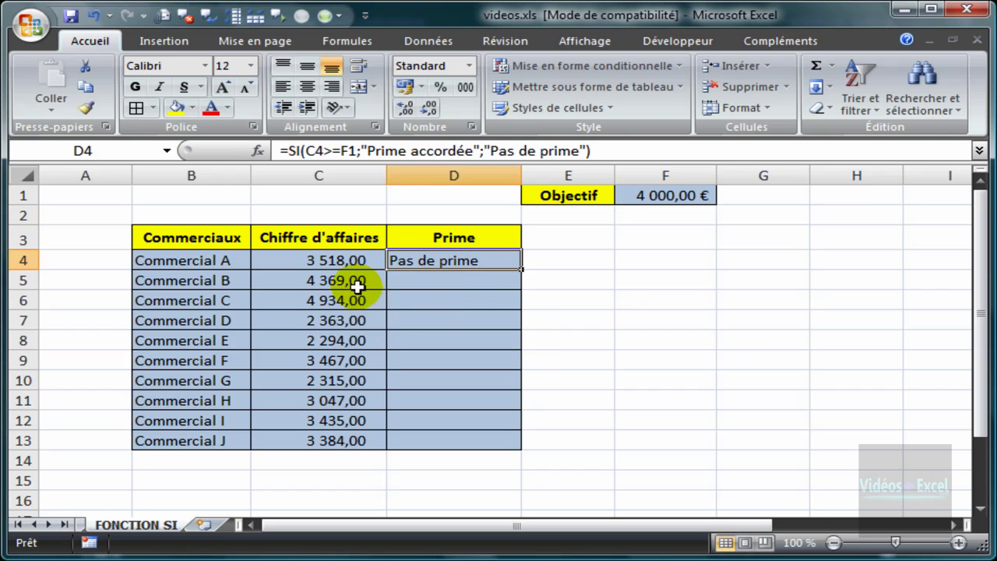
left_click(350, 259)
left_click(659, 196)
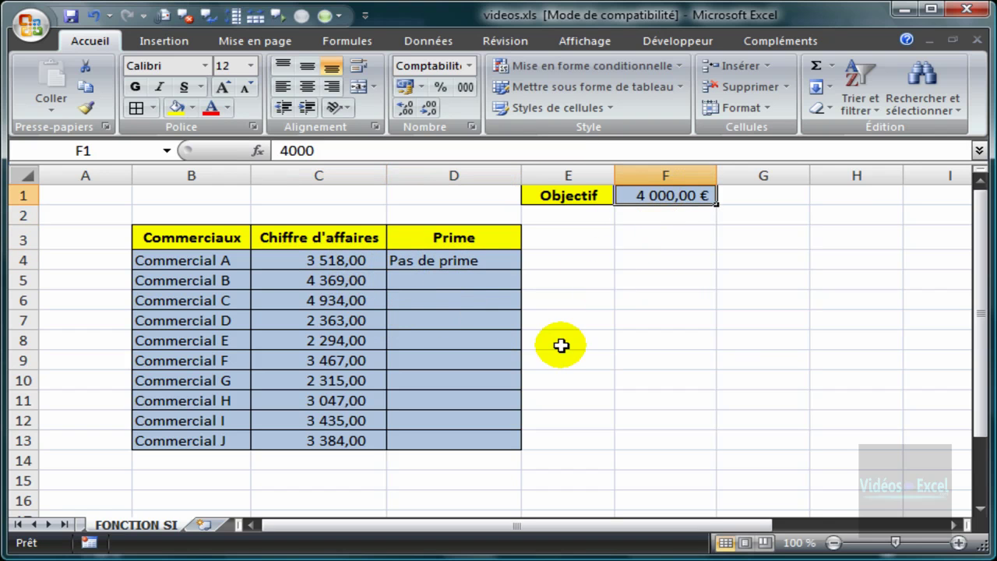
Step: Copy the Prime formula from D4 down through D13 for all the remaining Commerciaux
left_click(495, 263)
left_click_drag(517, 269, 492, 448)
left_click(630, 400)
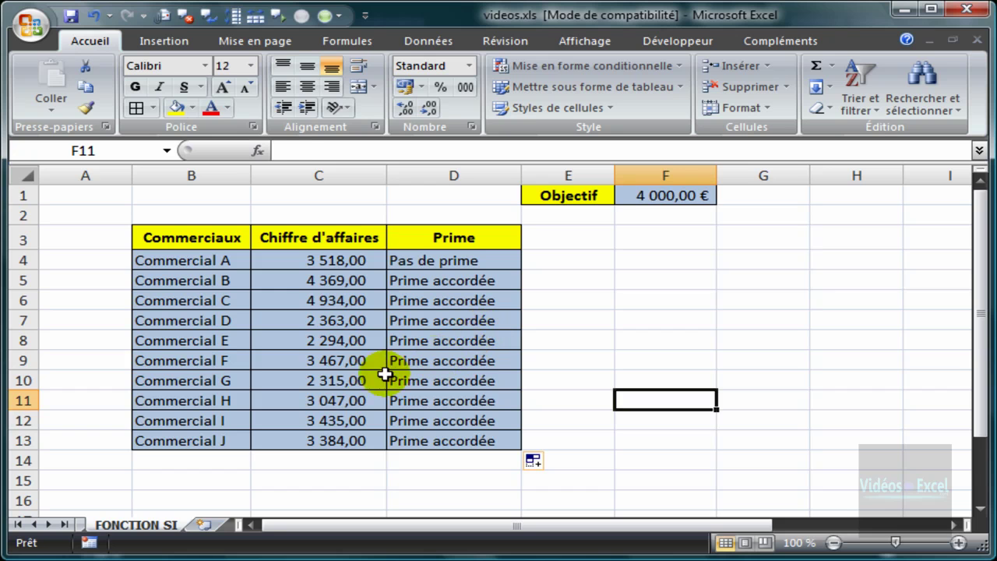
Step: Inspect the Commercial E row and compare the cell references in the Prime formulas of D4, D5, D7 and D8
left_click(354, 338)
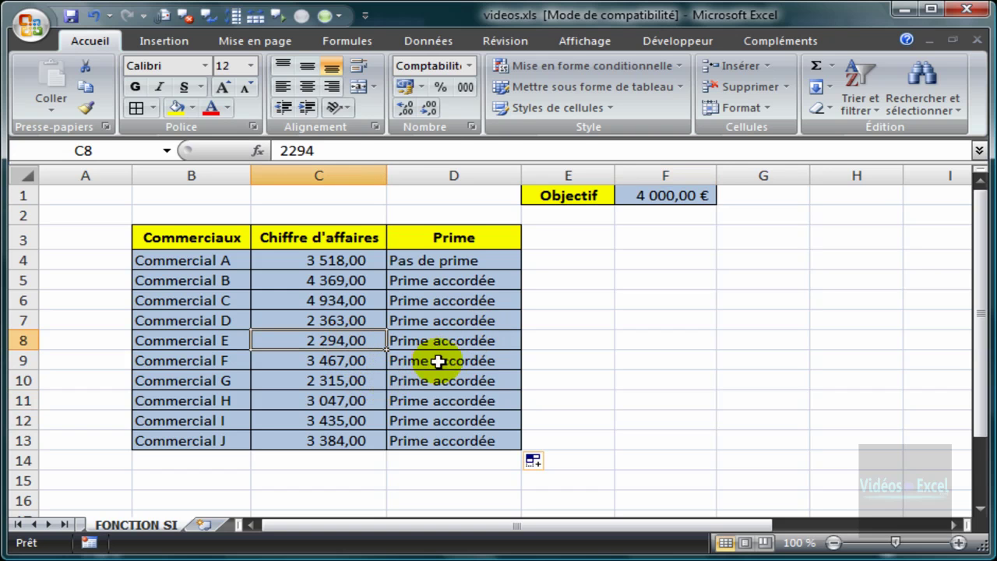
left_click(465, 340)
left_click_drag(225, 339, 450, 334)
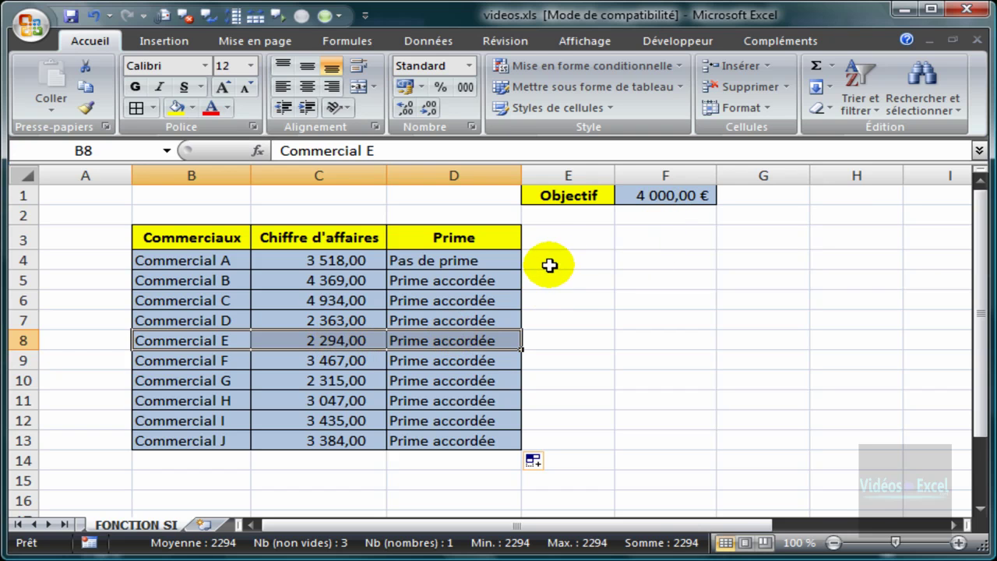
left_click(491, 262)
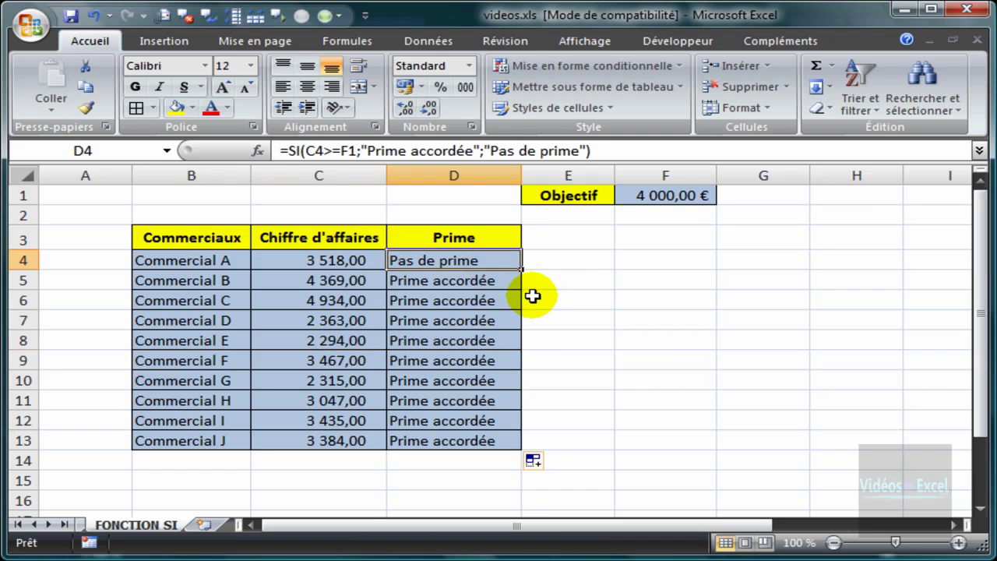
left_click(494, 282)
left_click(480, 318)
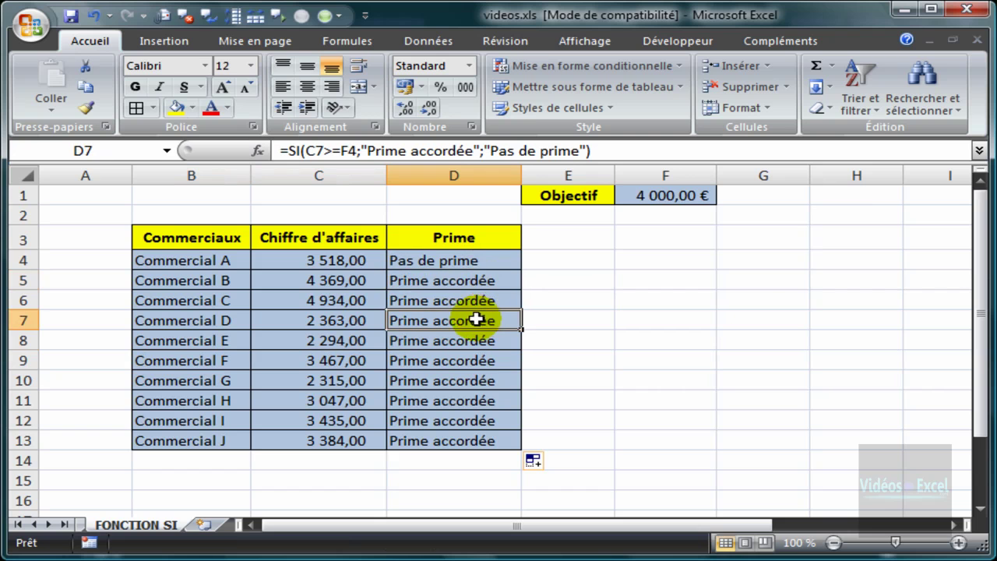
left_click(468, 260)
double_click(467, 260)
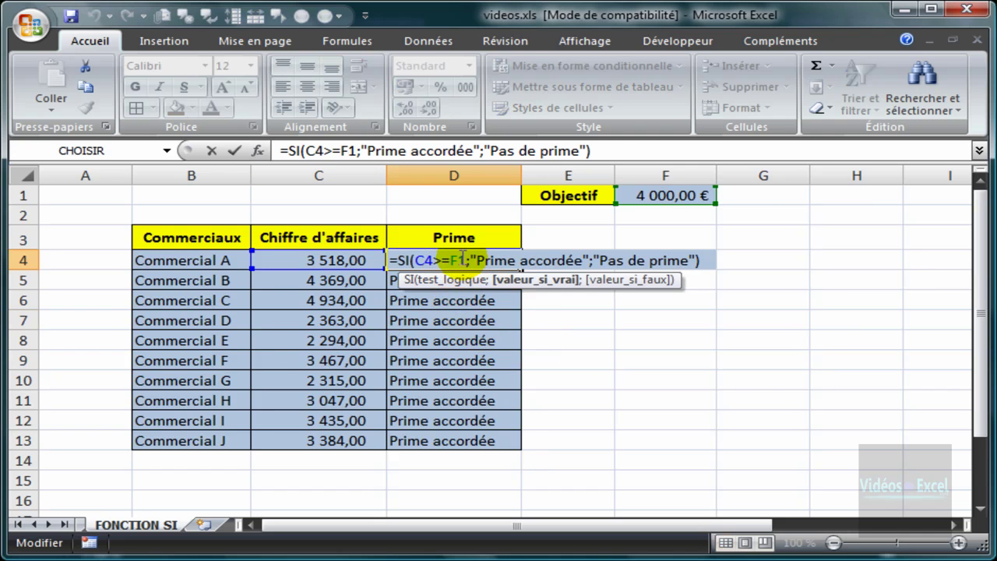
key("Escape")
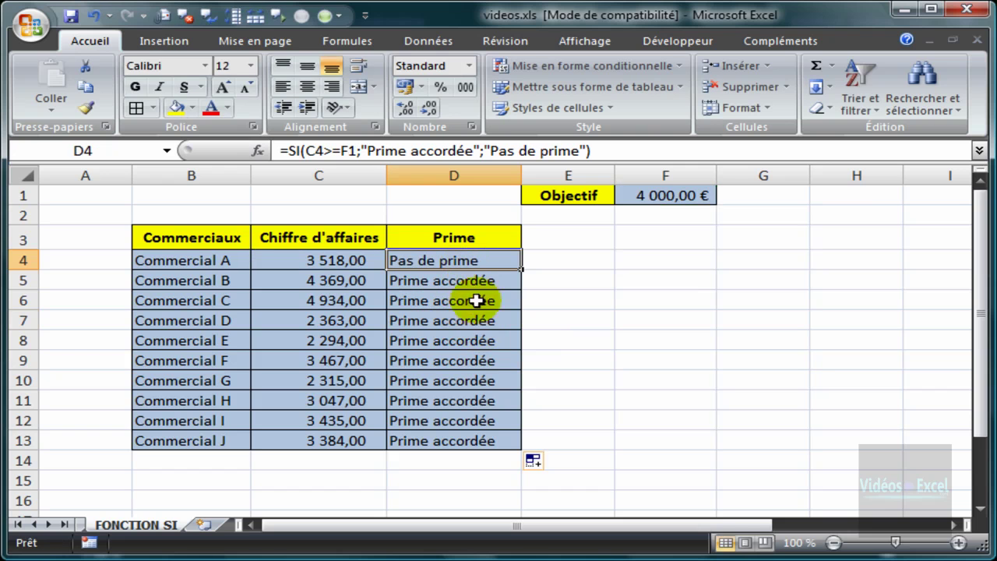
double_click(448, 340)
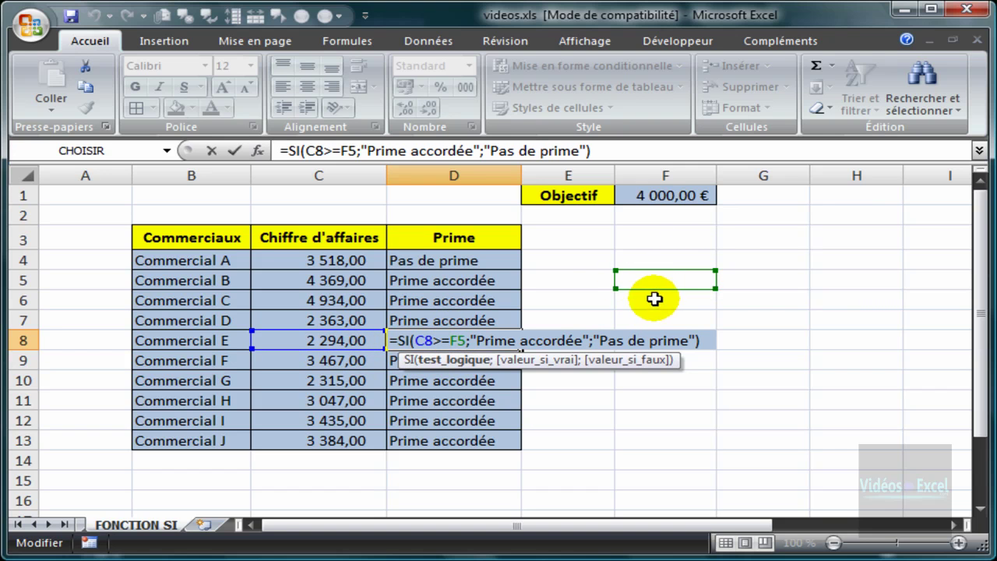
key("Escape")
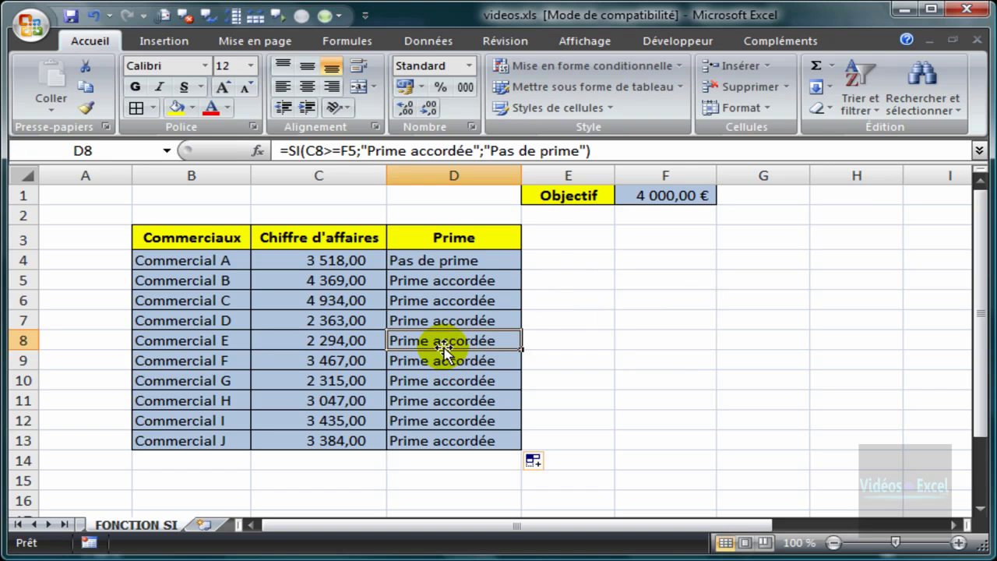
Step: Make the Objectif reference absolute as $F$1 in D4's Prime formula and copy the corrected formula down through D13
left_click(453, 260)
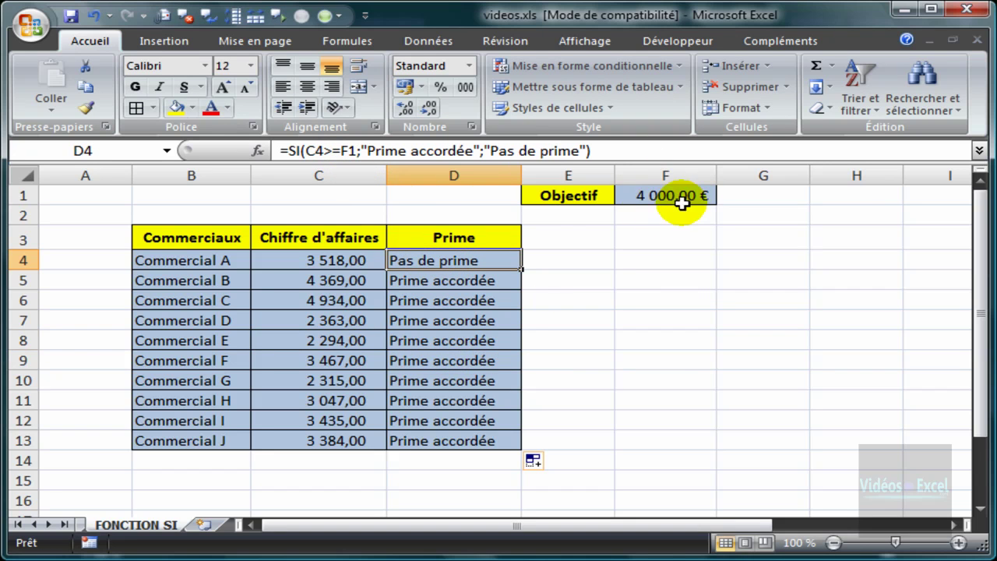
double_click(436, 260)
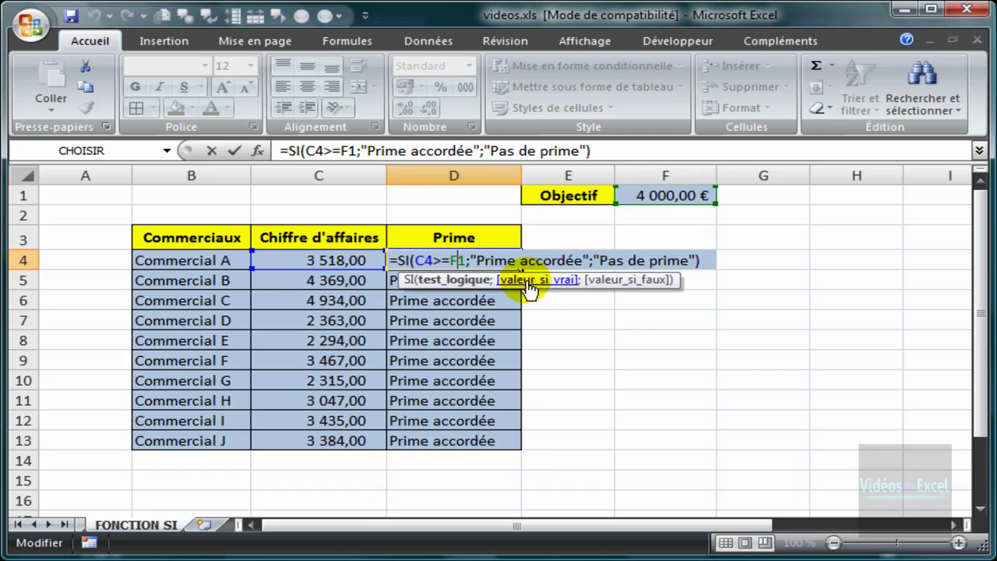
key("F4")
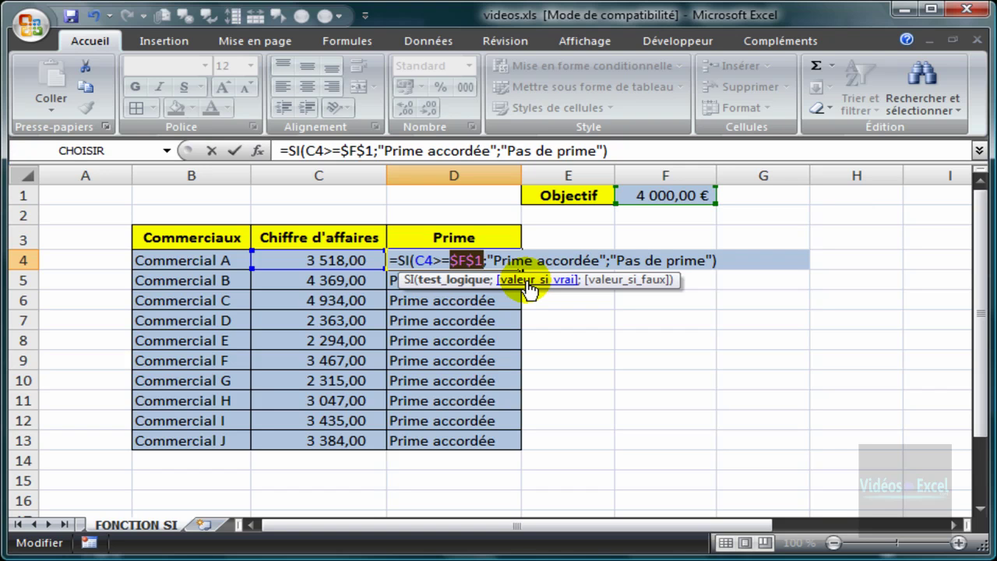
key("ctrl+Return")
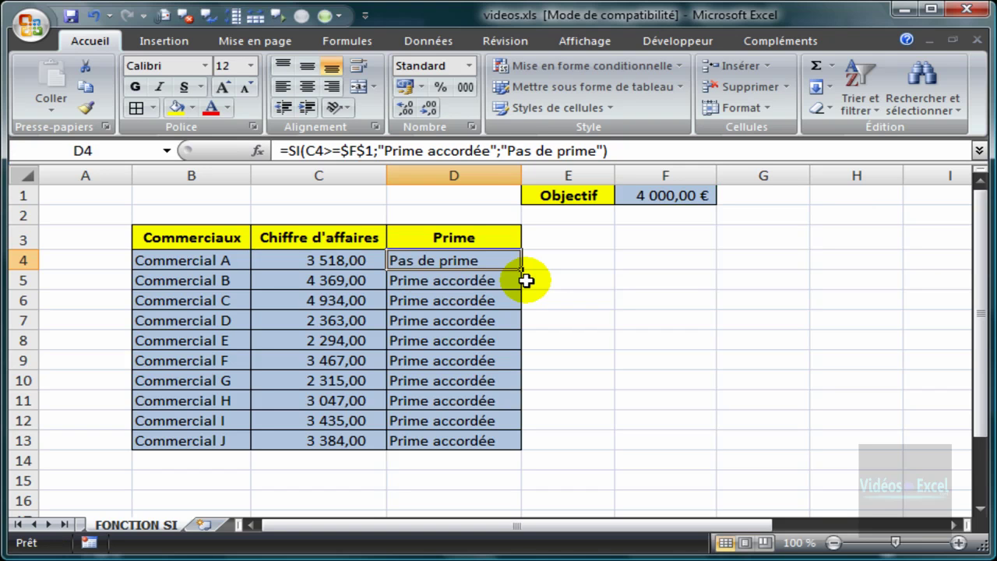
left_click_drag(522, 267, 504, 446)
left_click(569, 361)
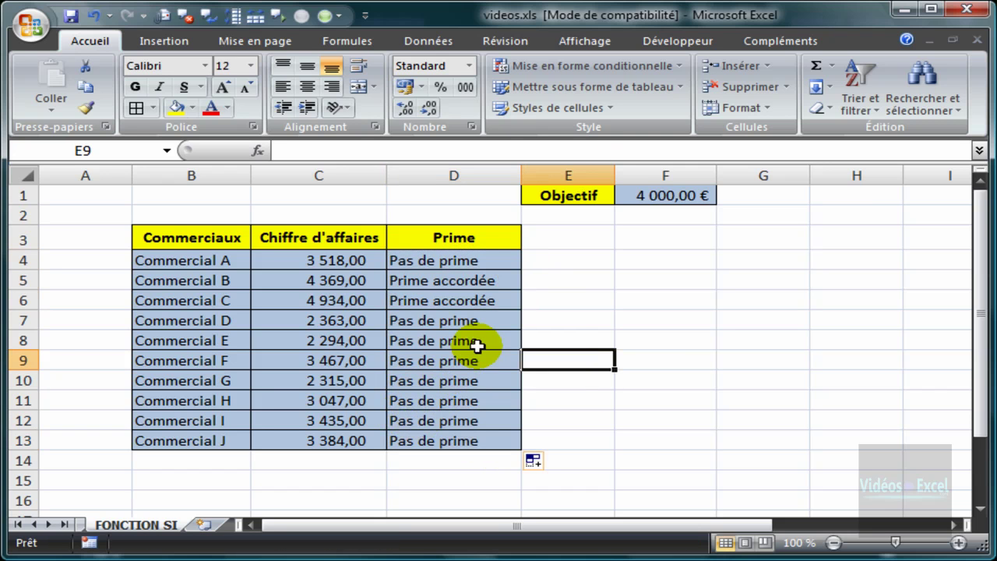
Step: Check the recopied Prime formulas and results for Commercial D to J against their turnover in C7:C13 and the Objectif in F1
left_click(460, 321)
left_click(420, 382)
left_click(445, 438)
left_click(452, 379)
left_click(452, 341)
left_click(456, 320)
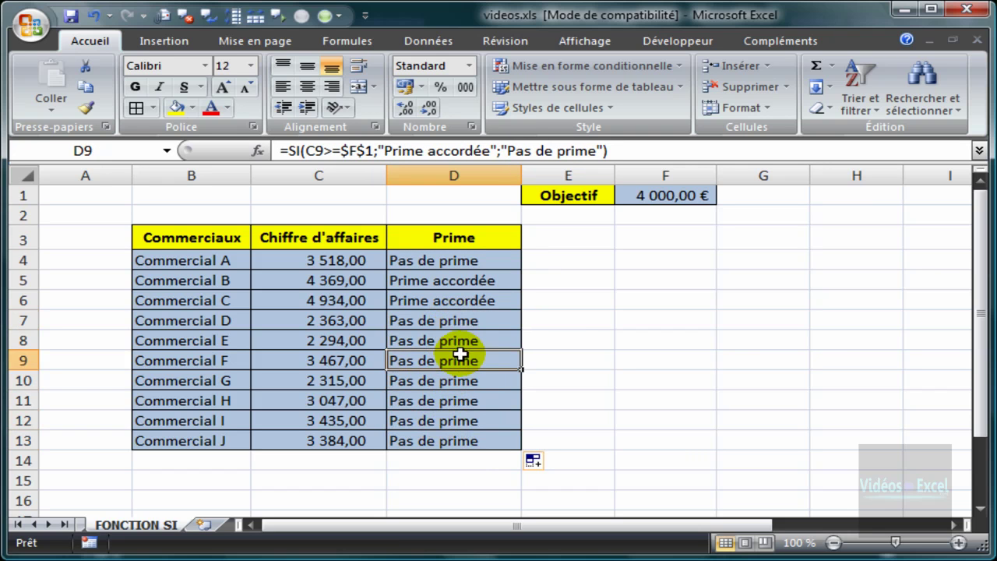
left_click(436, 419)
left_click_drag(316, 323, 289, 442)
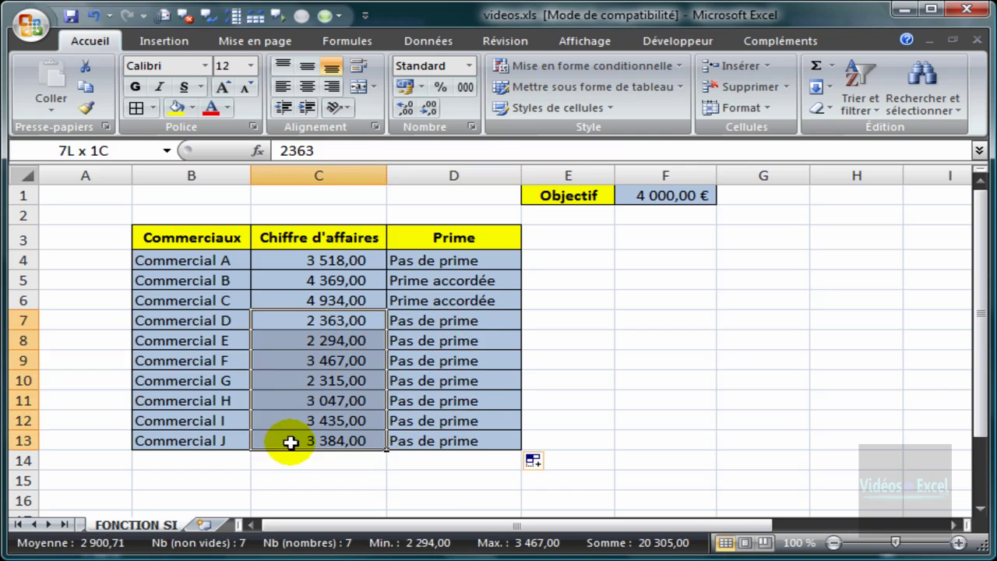
left_click(429, 381)
left_click(662, 196)
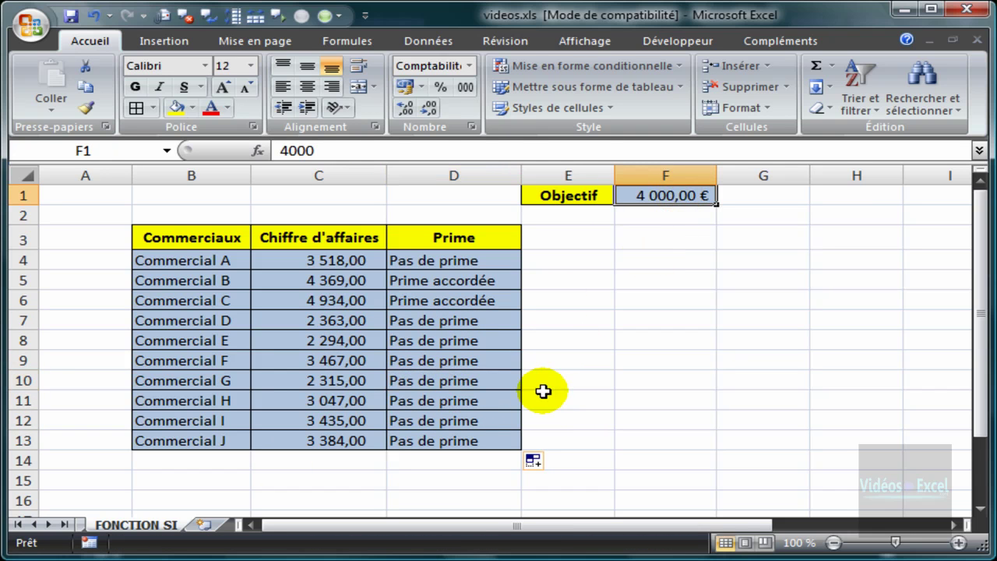
left_click(449, 380)
Step: Set the Objectif in F1 to 3500
left_click(663, 196)
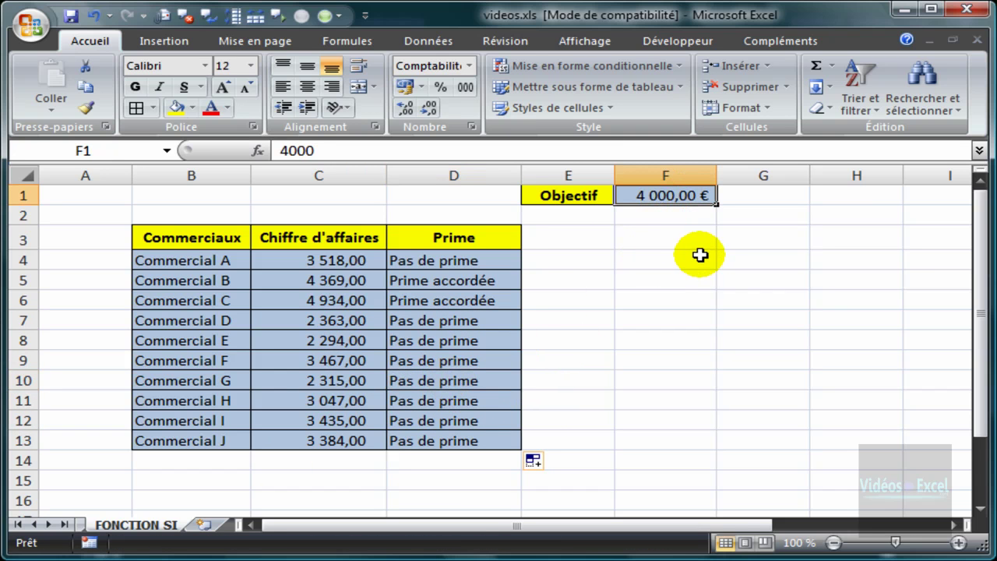
type("3500")
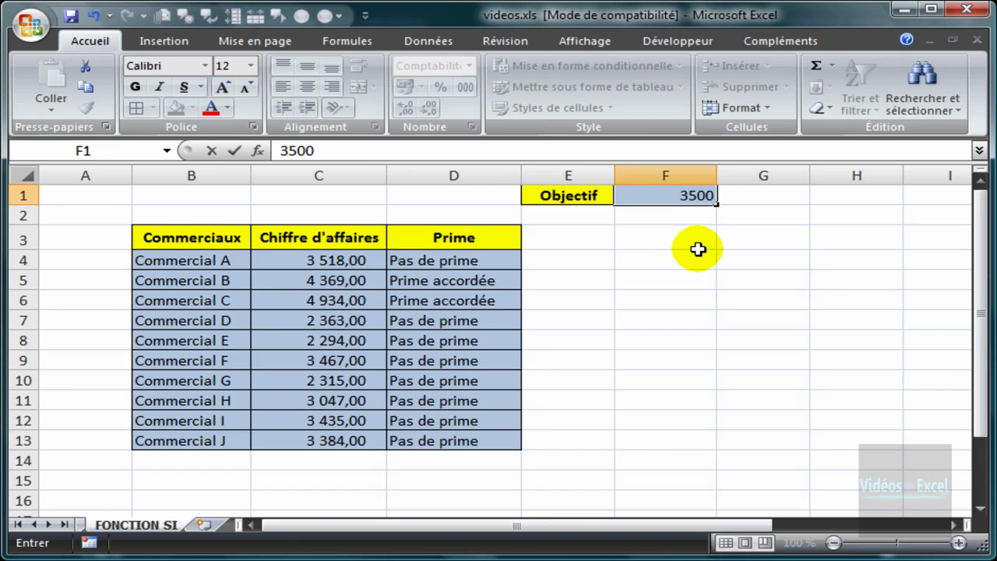
key("Return")
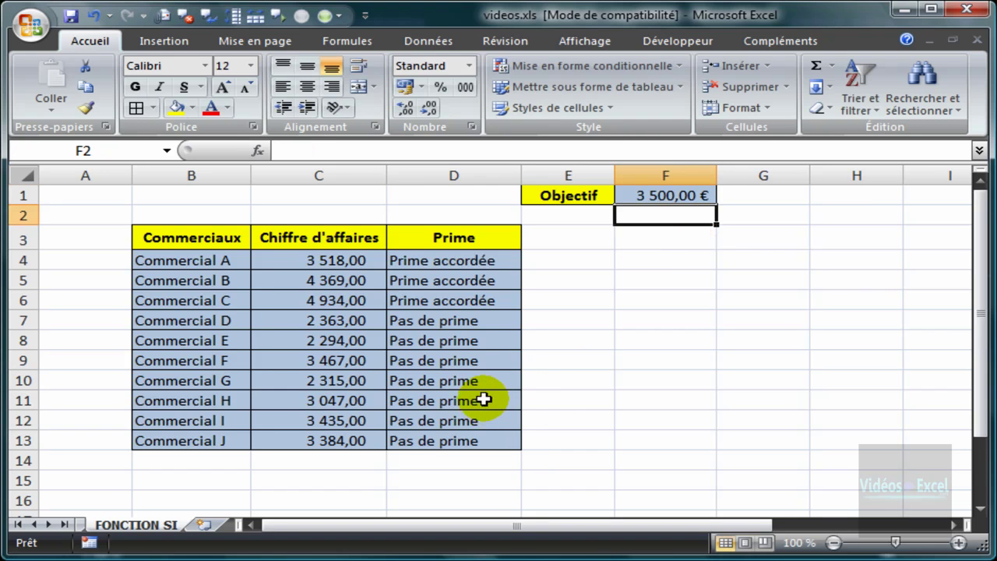
Step: Compare the turnover figures in C4:C13 with the new Objectif and examine the matching Prime results and formulas in column D
left_click_drag(359, 309, 356, 260)
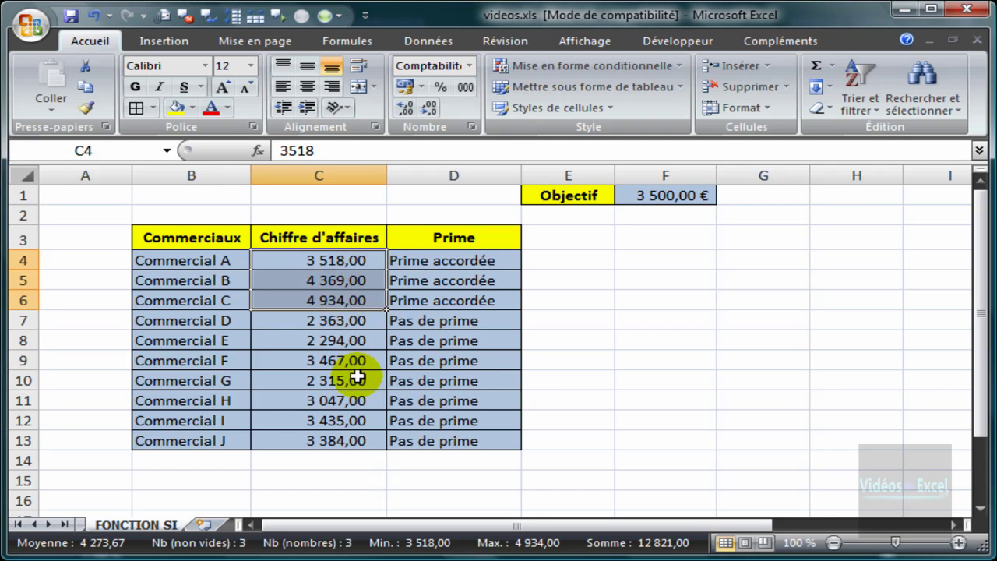
left_click_drag(350, 316, 318, 444)
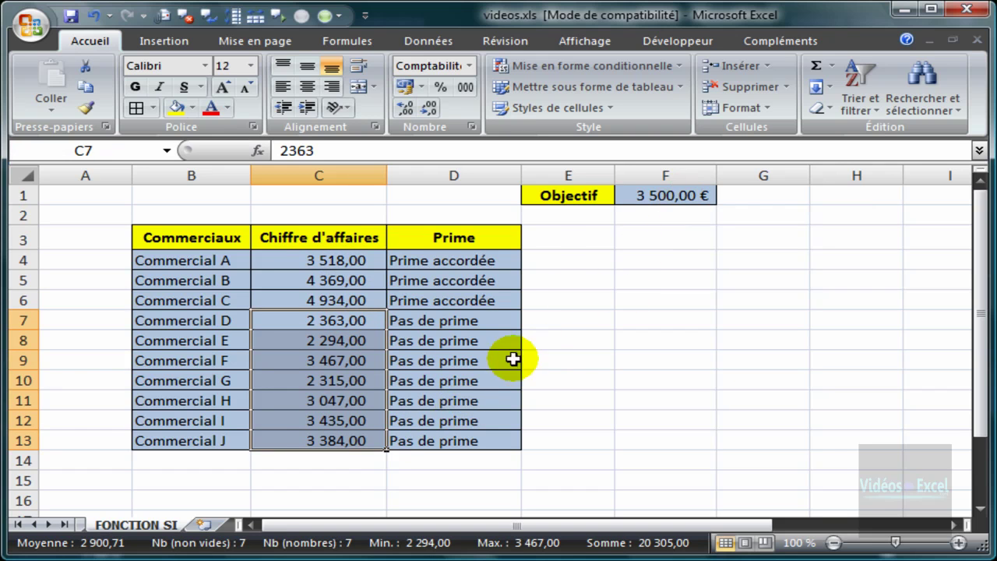
left_click_drag(478, 334, 475, 407)
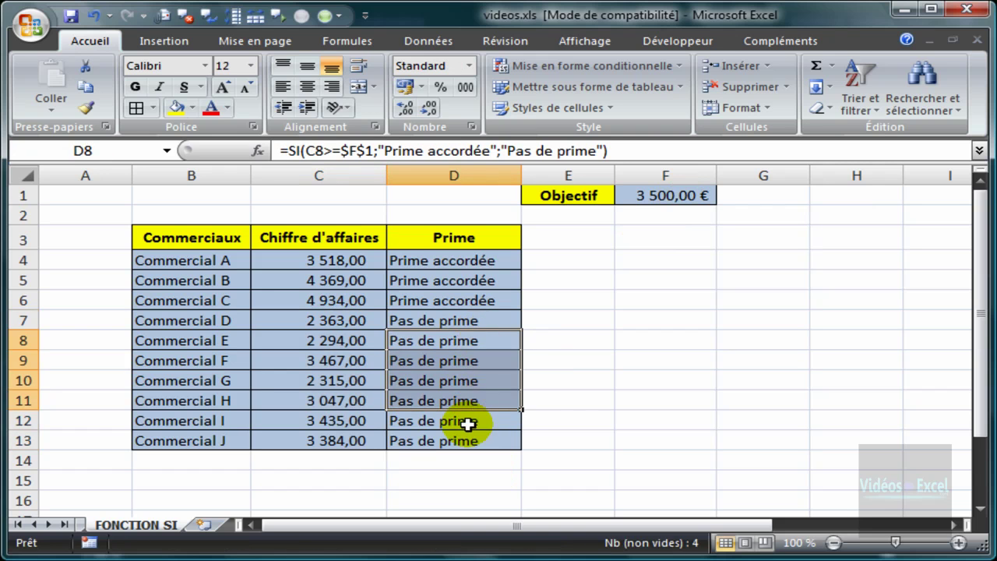
left_click(472, 425)
left_click(454, 360)
left_click(473, 260)
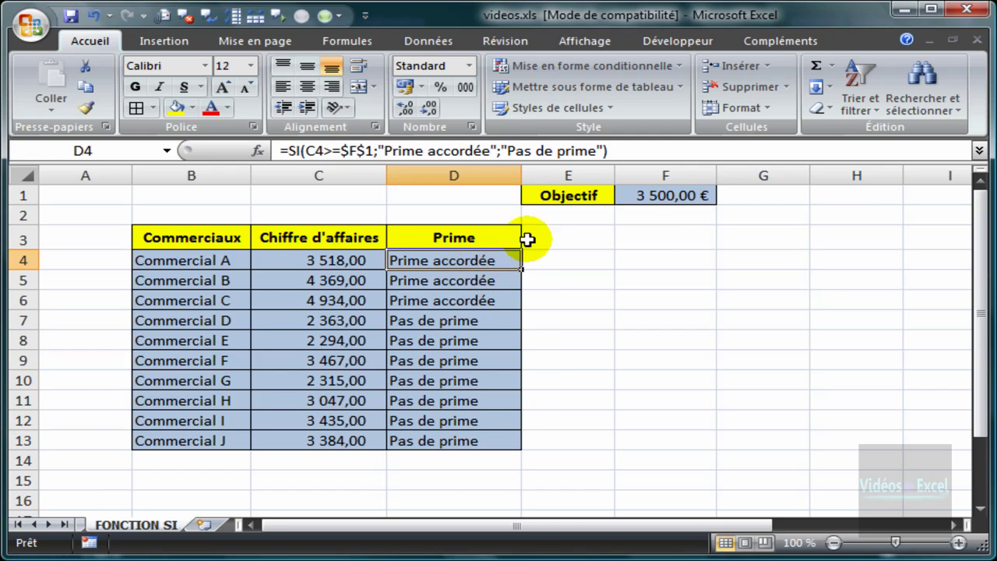
left_click(451, 360)
left_click(438, 315)
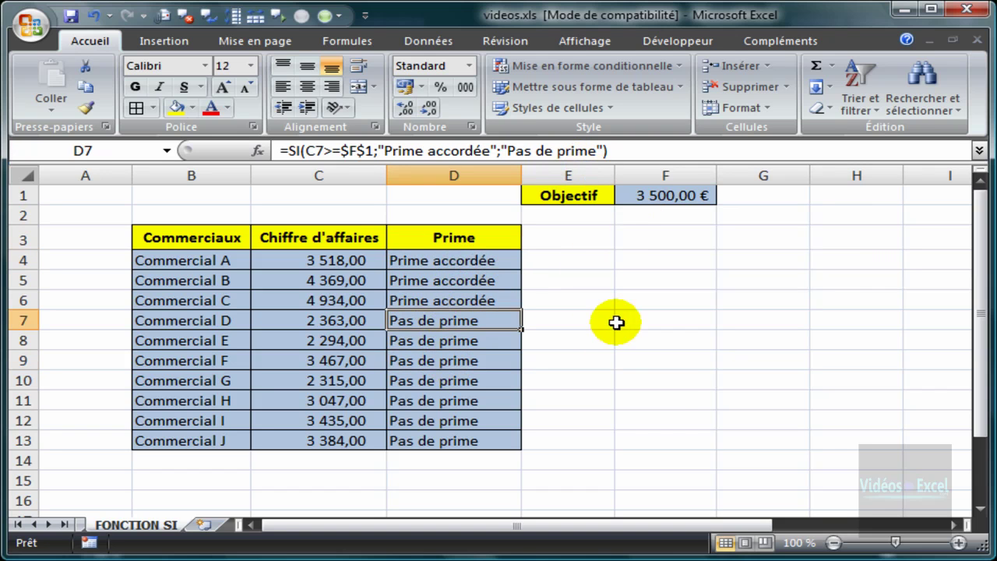
left_click(617, 322)
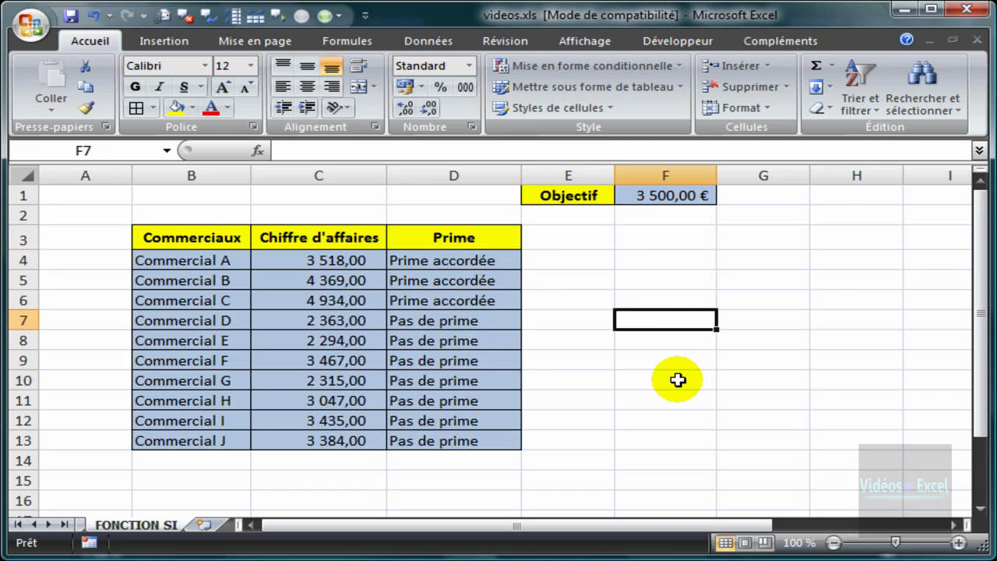